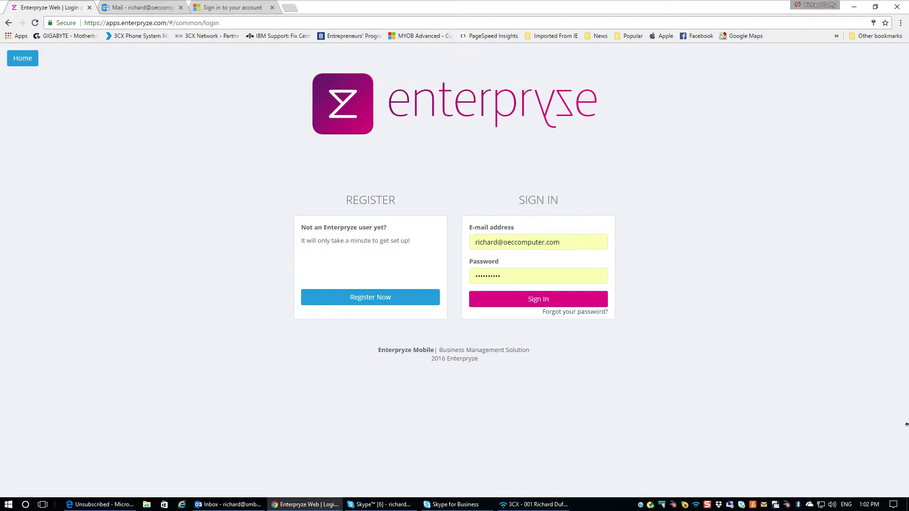
# Register a new organisation, changing the domain ending from .com to UK (oeccomputerUK).
pyautogui.click(378, 301)
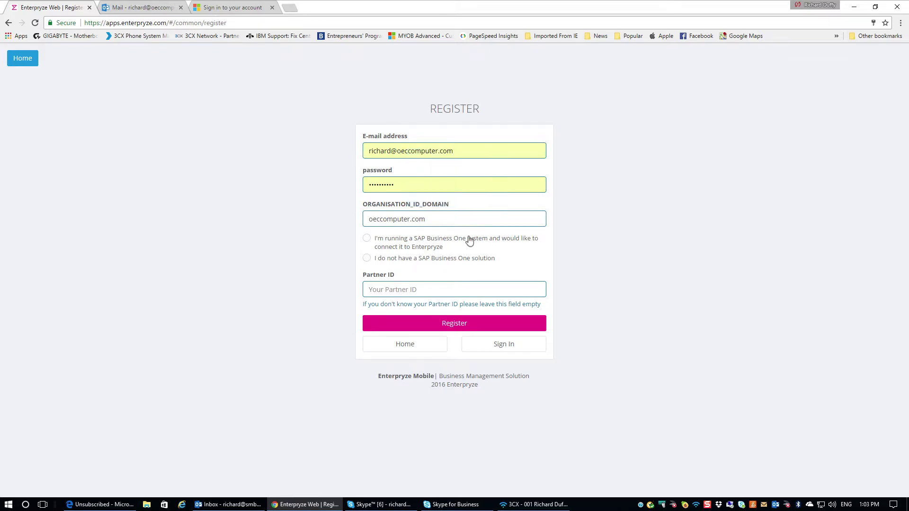
pyautogui.moveTo(429, 220)
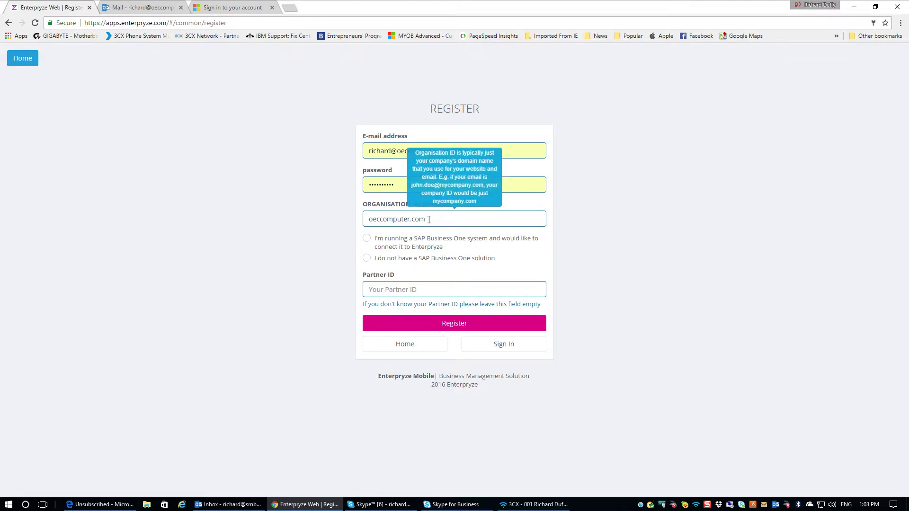
pyautogui.moveTo(429, 219); pyautogui.dragTo(406, 219)
pyautogui.write('UK')
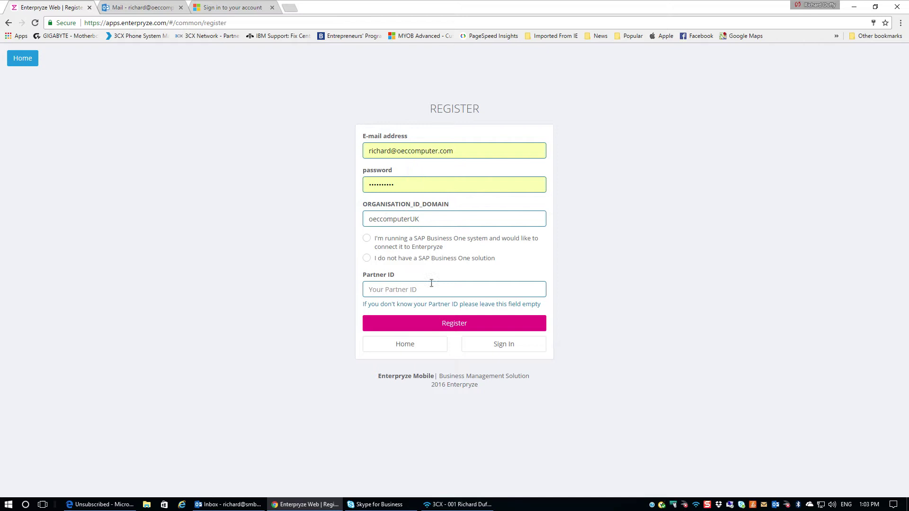
pyautogui.click(430, 325)
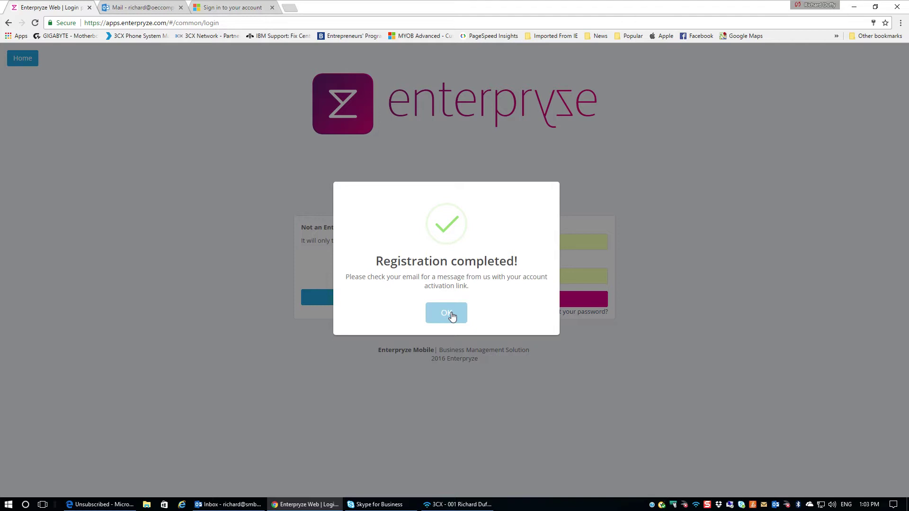
# Dismiss the registration confirmation and open the Organisation activation email in Outlook.
pyautogui.click(450, 313)
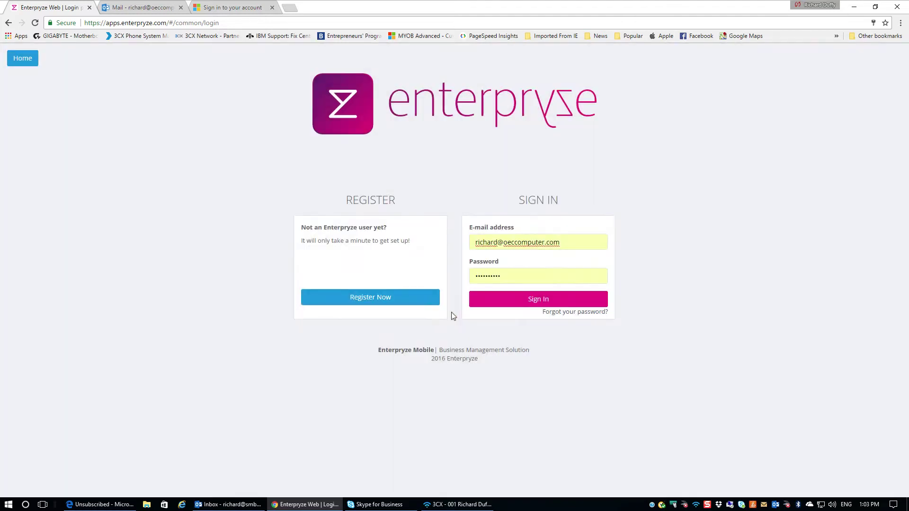
pyautogui.click(133, 9)
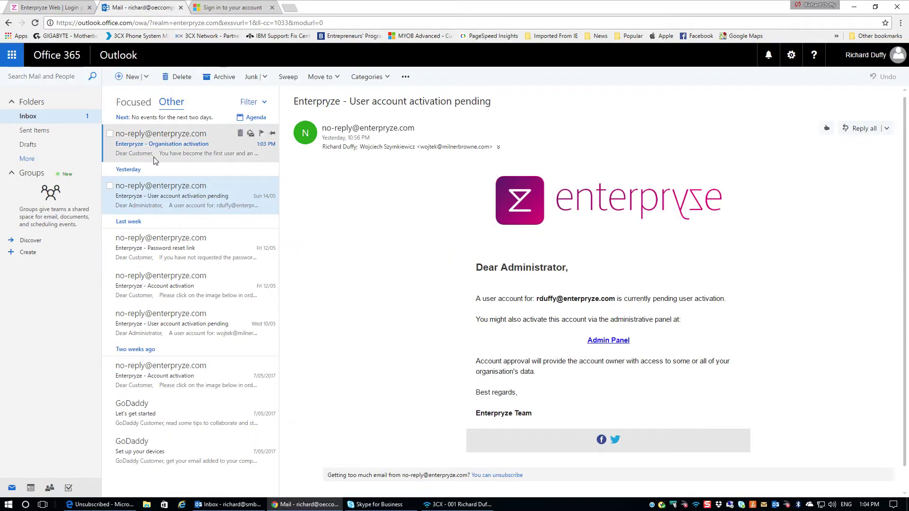
pyautogui.click(167, 148)
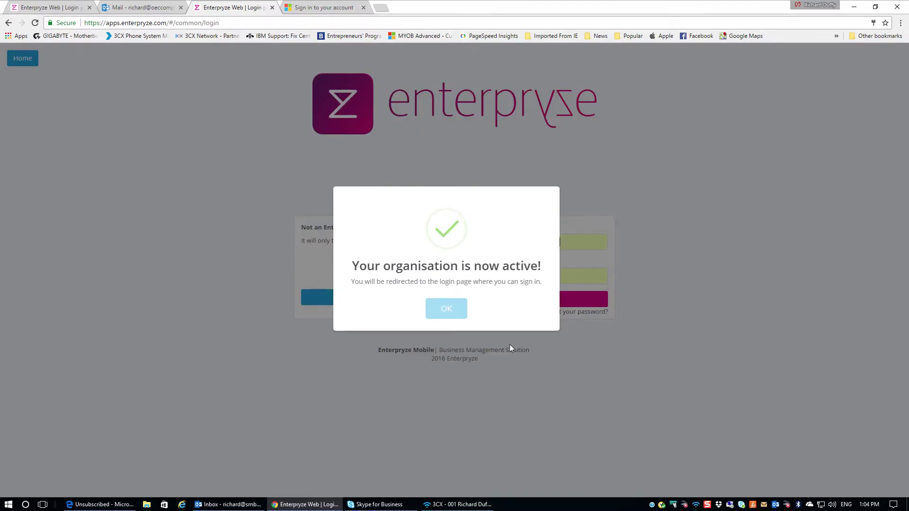
# Sign in to Enterpryze and switch to the oeccomputerUK organisation under Partners.
pyautogui.click(447, 309)
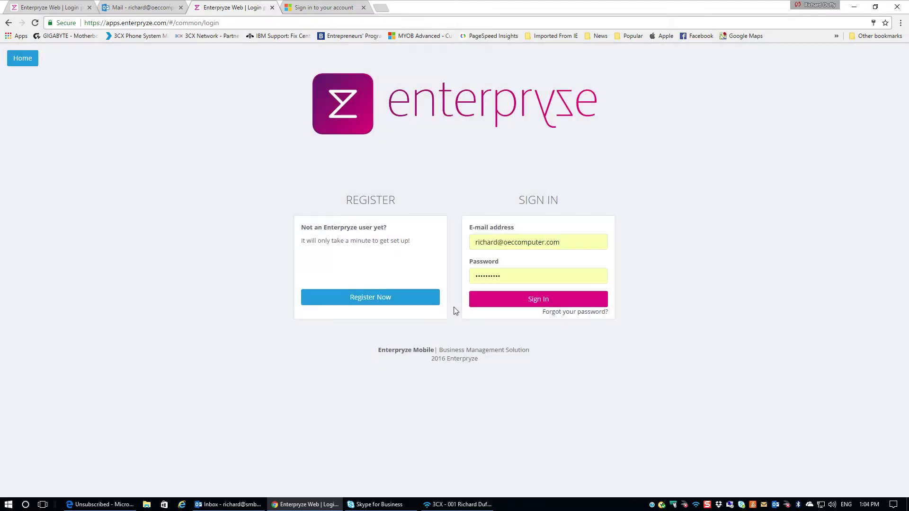
pyautogui.click(541, 302)
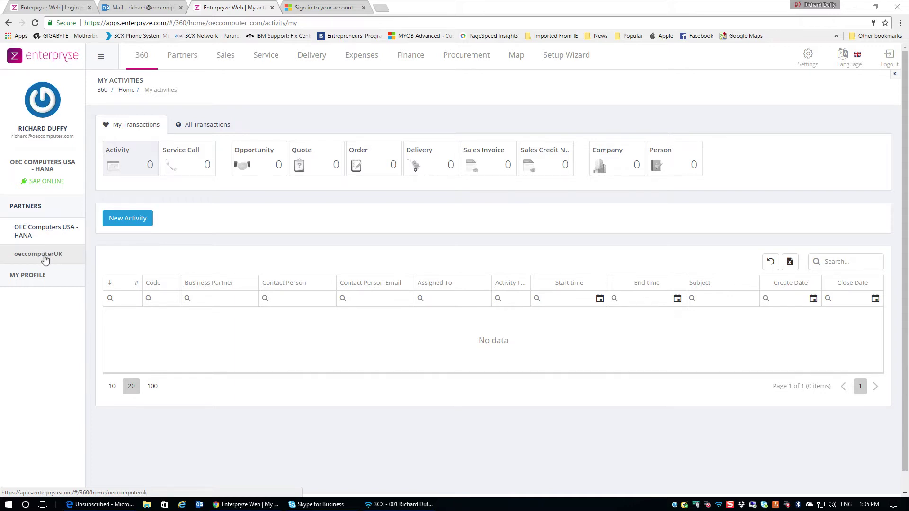
pyautogui.click(43, 258)
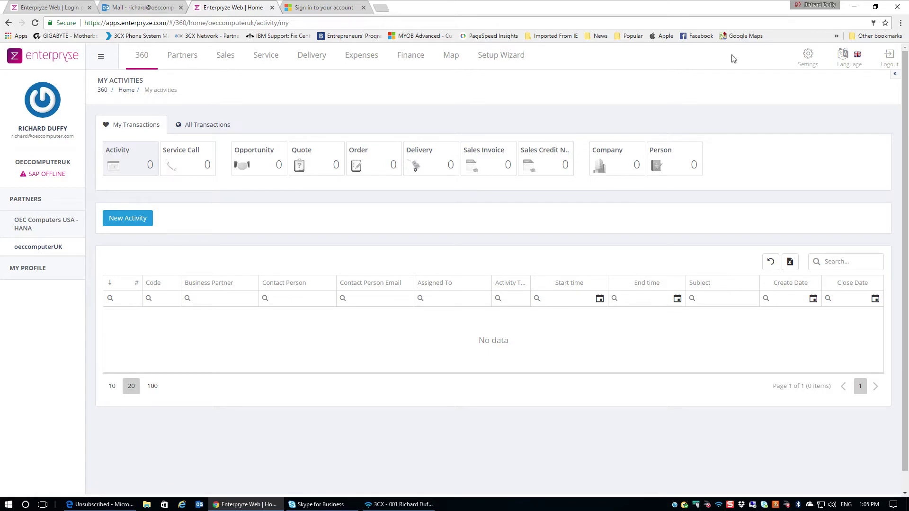
# Rename the organisation from oeccomputerUK to 'OEC Computers UK - HANA' in Settings and save.
pyautogui.click(809, 61)
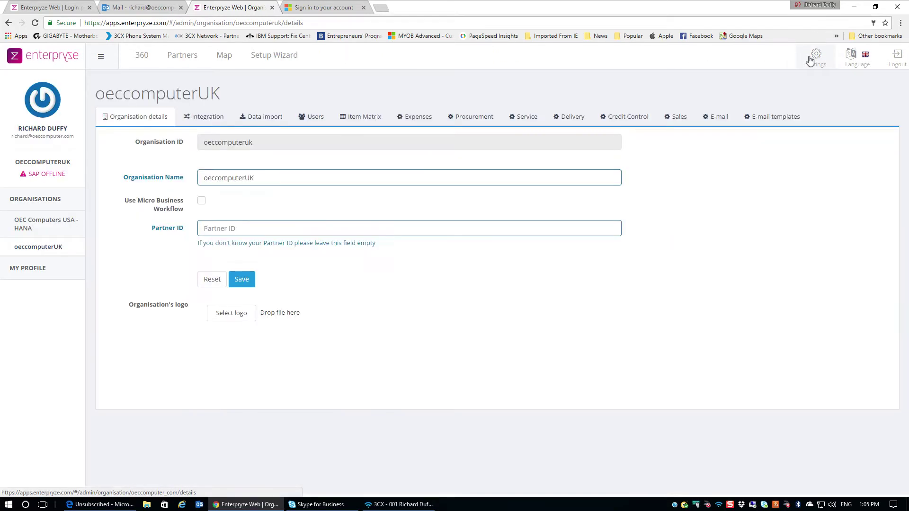
pyautogui.moveTo(267, 178); pyautogui.dragTo(156, 165)
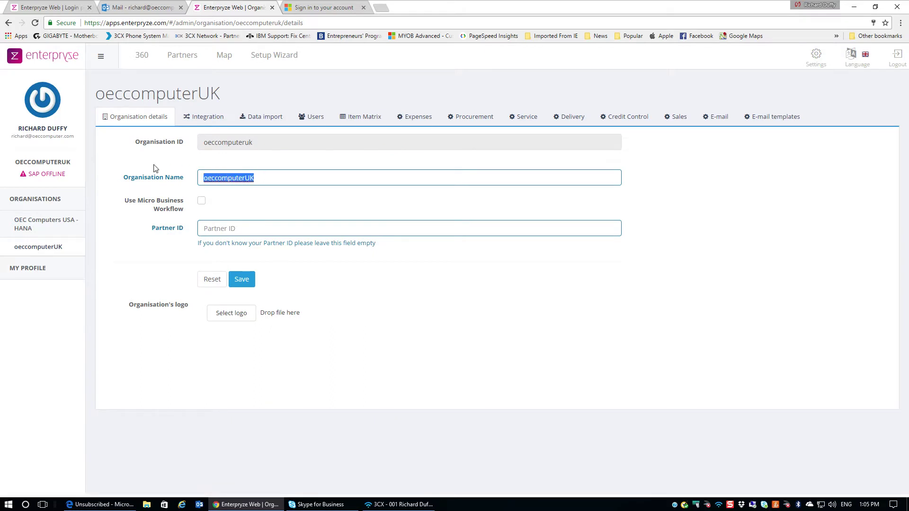
pyautogui.write('OEC Co')
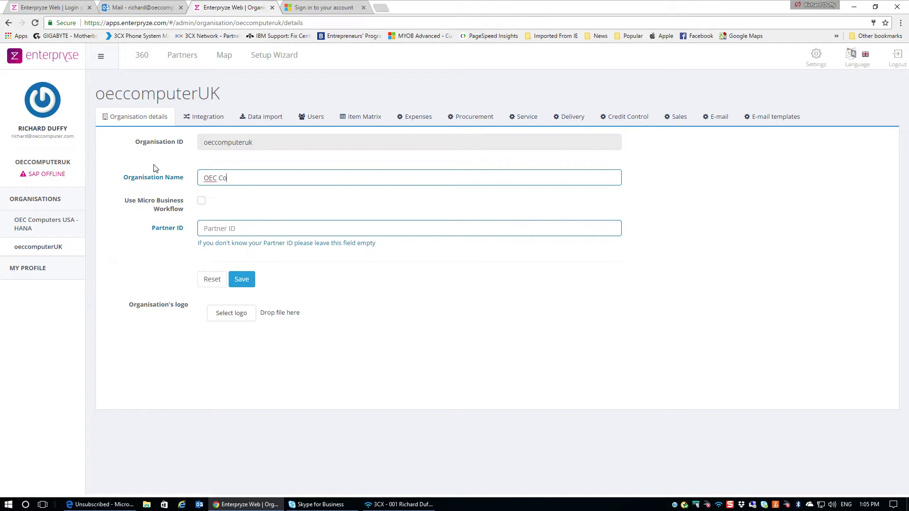
pyautogui.write('mputers ')
pyautogui.write('- UK')
pyautogui.press('BackSpace')
pyautogui.press('BackSpace')
pyautogui.write('UK - HANA')
pyautogui.click(242, 279)
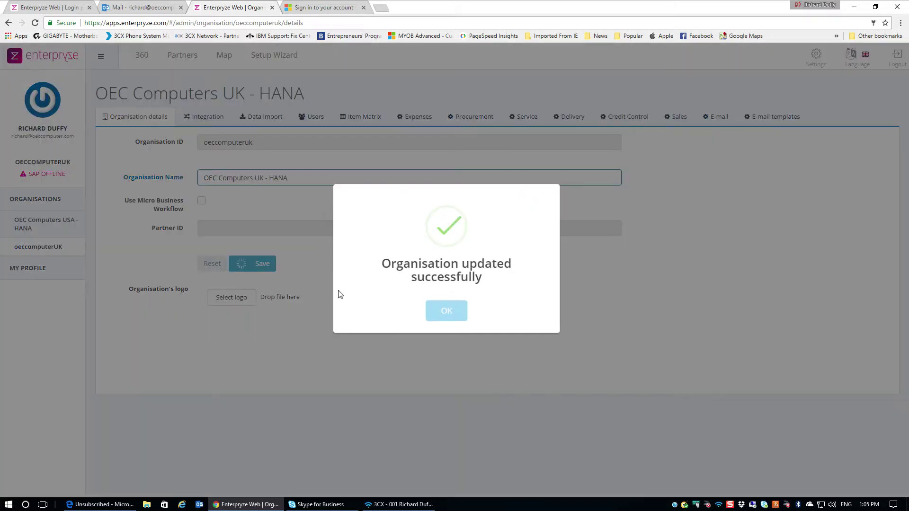
pyautogui.click(447, 309)
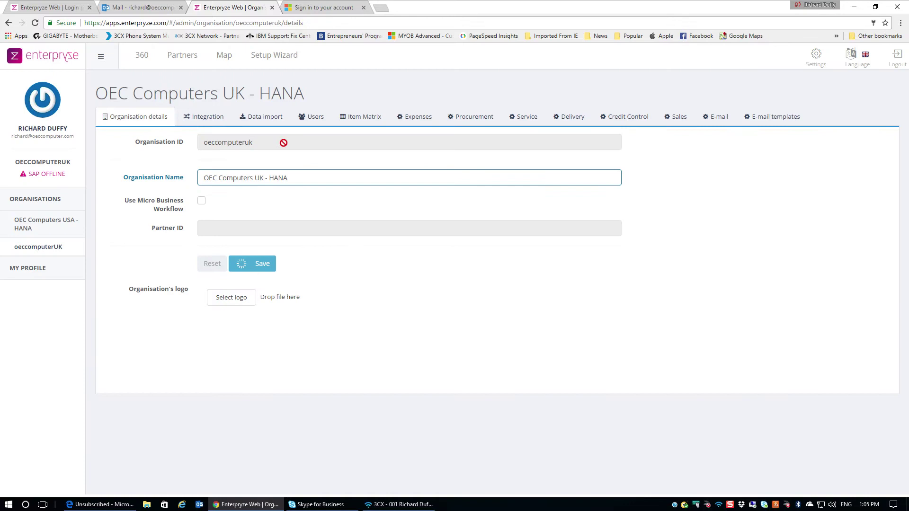
# Copy the EDS address from the OEC Computers USA - HANA integration settings.
pyautogui.click(206, 118)
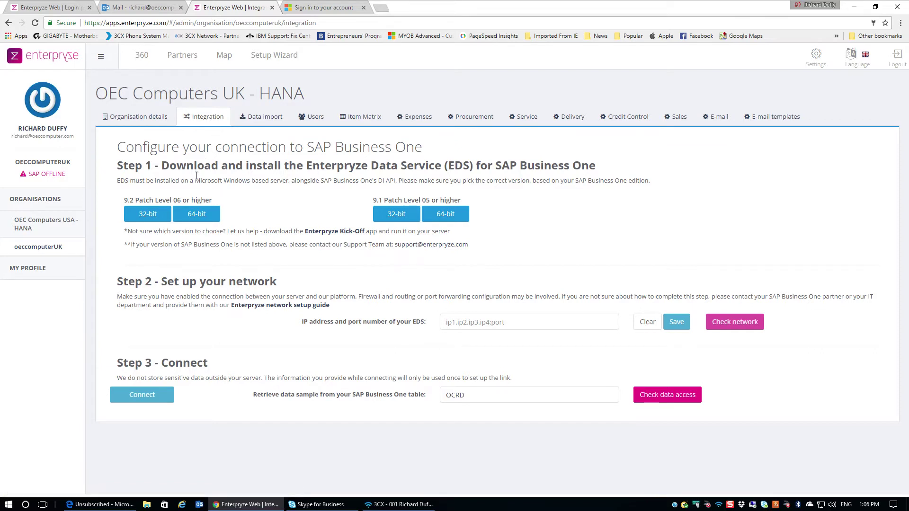
pyautogui.click(44, 225)
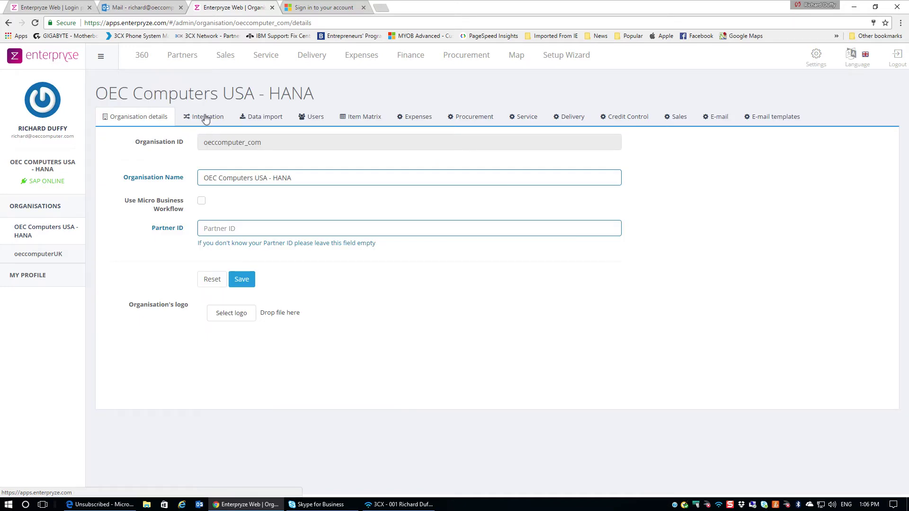
pyautogui.click(206, 118)
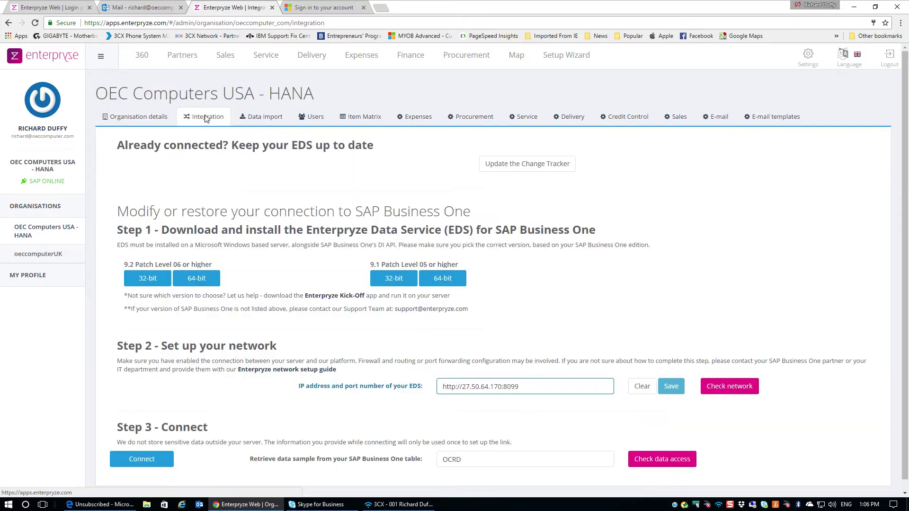
pyautogui.moveTo(536, 387); pyautogui.dragTo(402, 387)
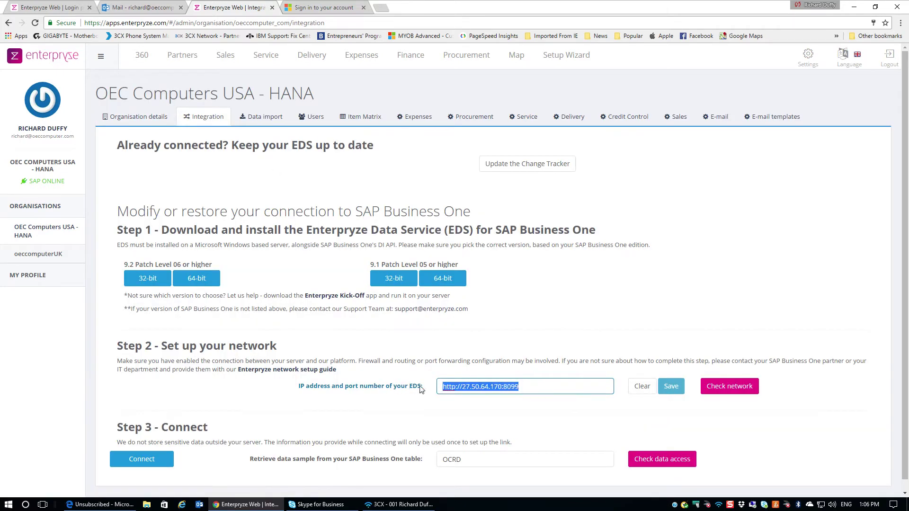
pyautogui.rightClick(472, 387)
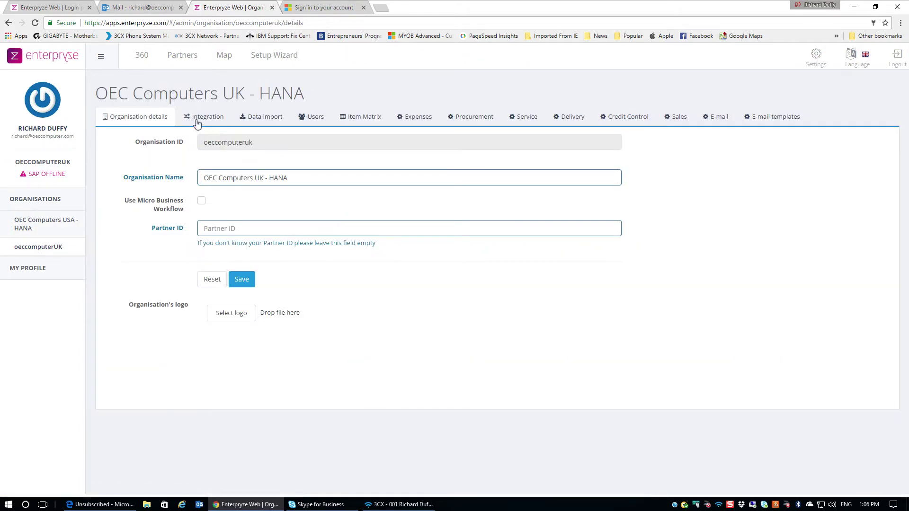
# Enter that address in the UK integration, change the port to 8098, and save.
pyautogui.click(203, 117)
pyautogui.click(514, 323)
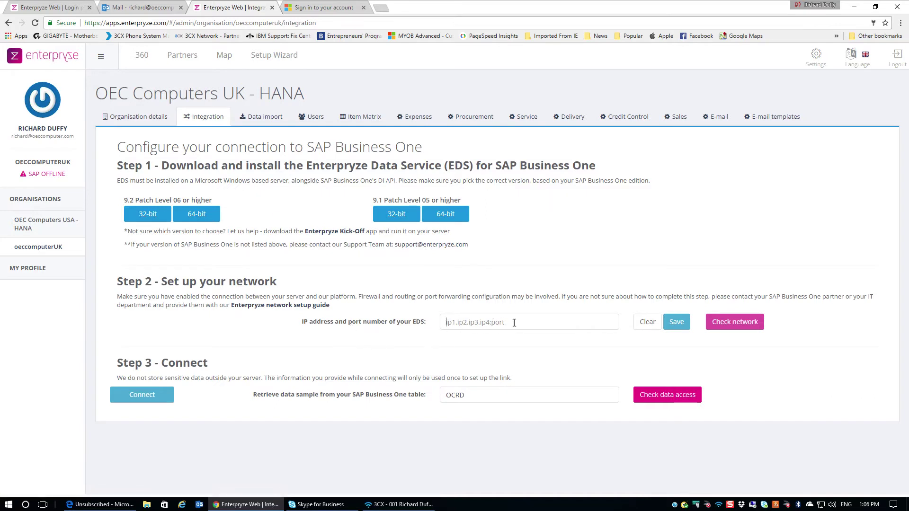
pyautogui.click(514, 323)
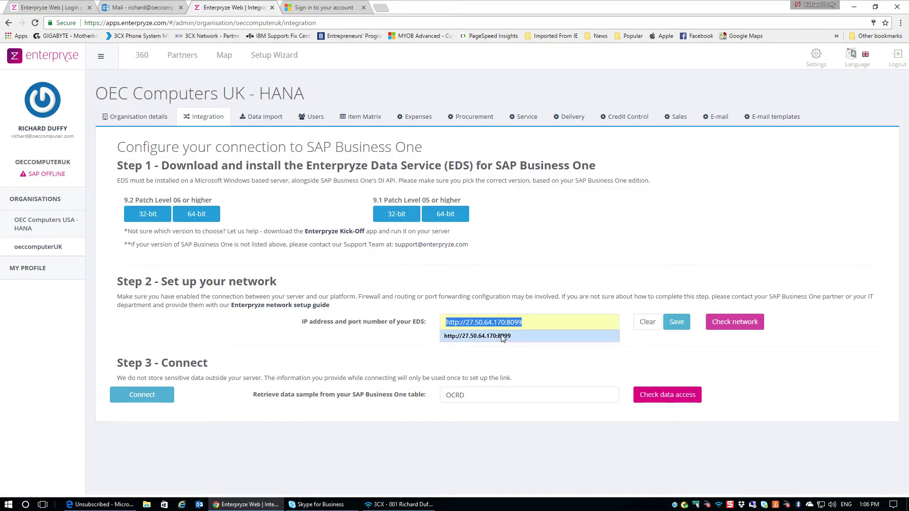
pyautogui.click(503, 337)
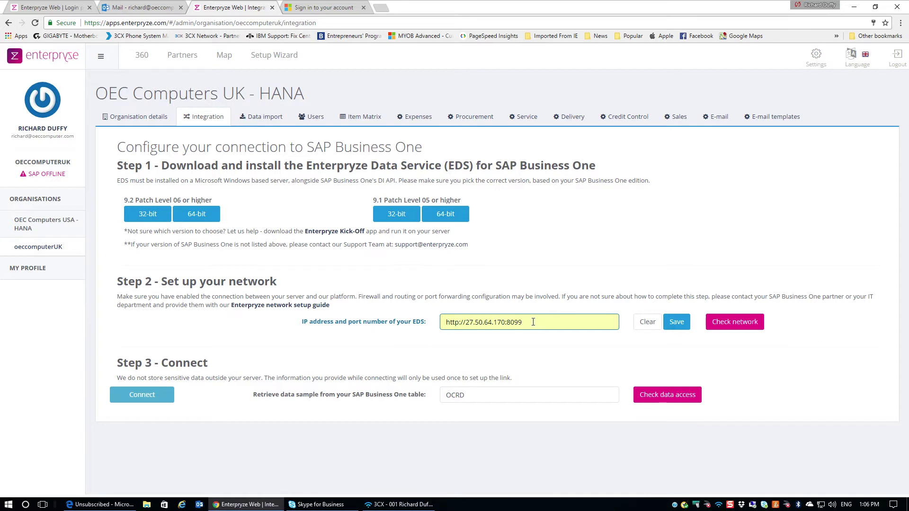
pyautogui.click(533, 322)
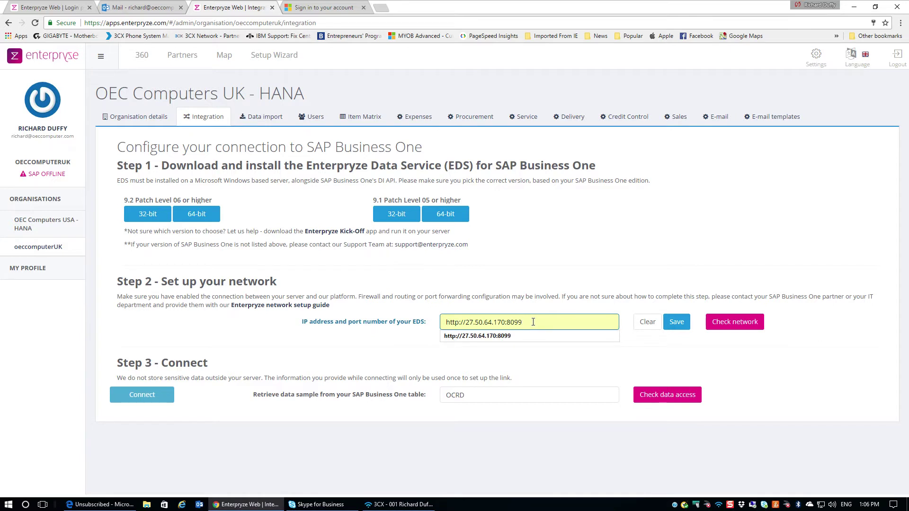
pyautogui.press('BackSpace')
pyautogui.write('8')
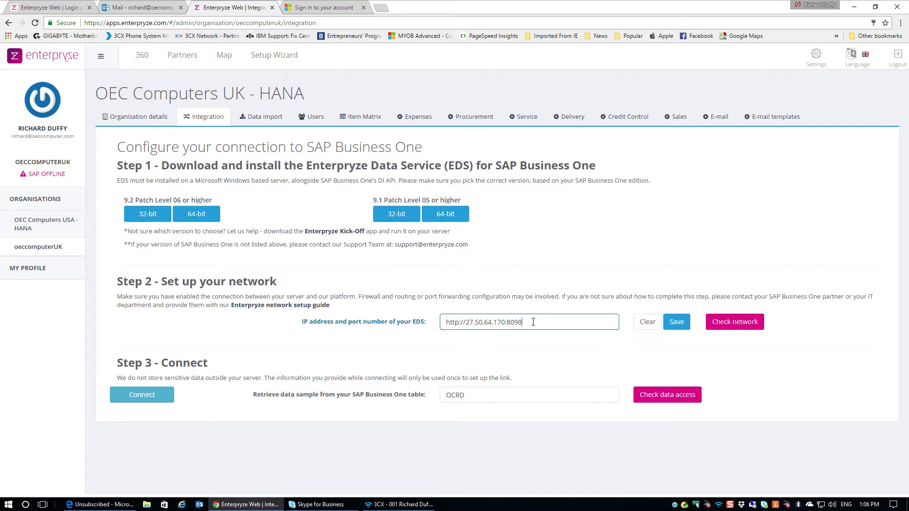
pyautogui.click(678, 324)
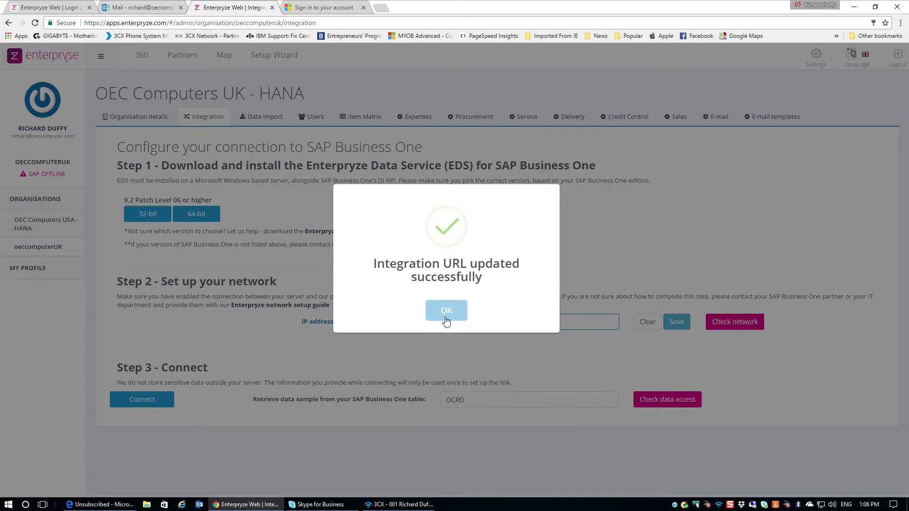
# Dismiss the 'Integration URL updated successfully' confirmation.
pyautogui.click(446, 321)
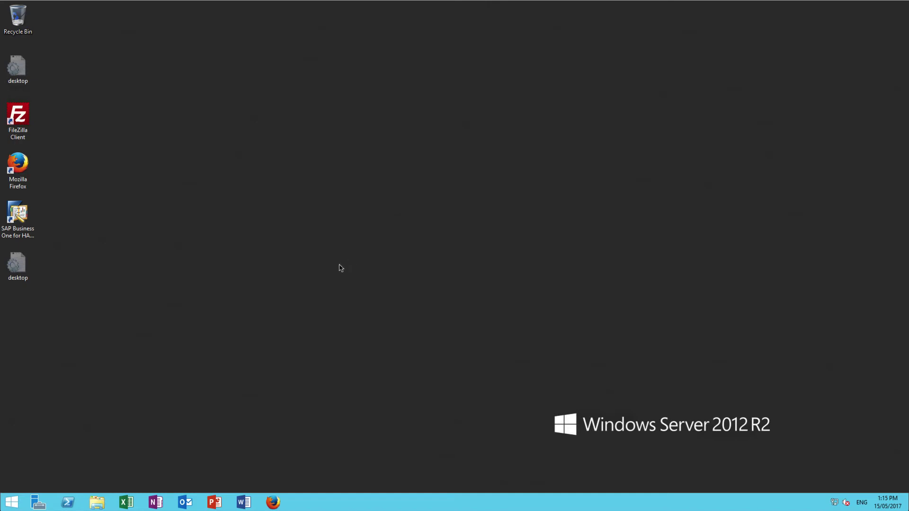
# Run the EDS setup from Downloads as administrator, appending -UK to the install path.
pyautogui.click(98, 503)
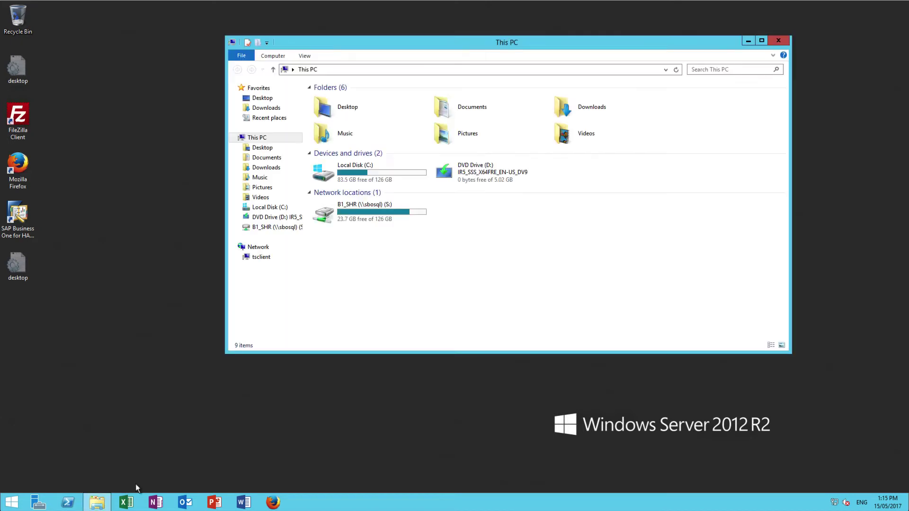
pyautogui.doubleClick(590, 105)
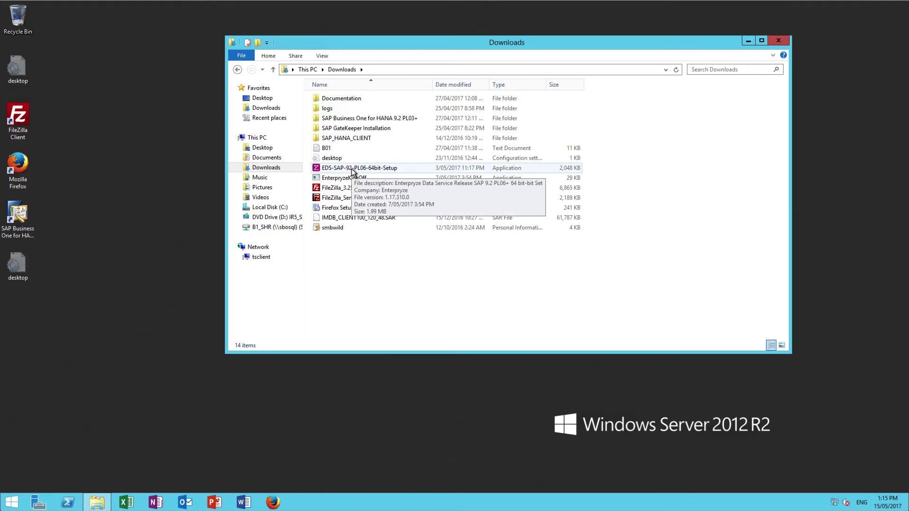
pyautogui.click(353, 171)
pyautogui.rightClick(353, 173)
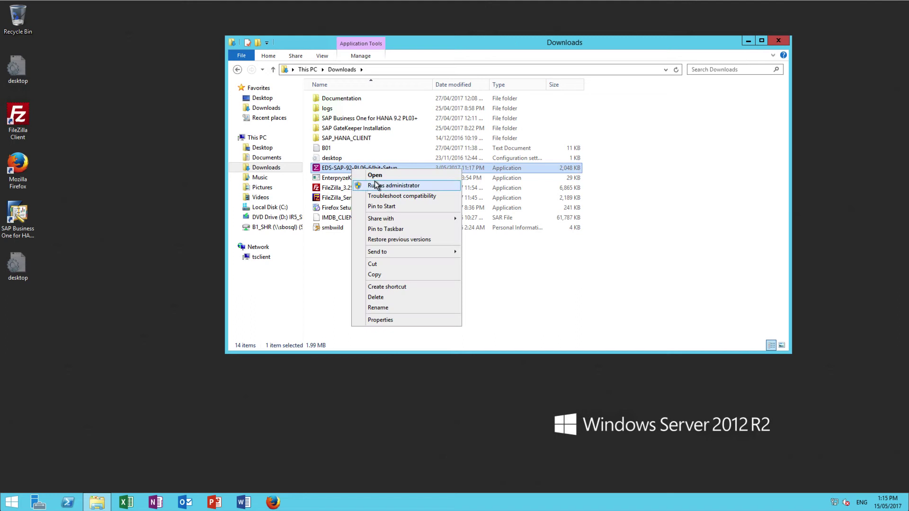
pyautogui.click(379, 184)
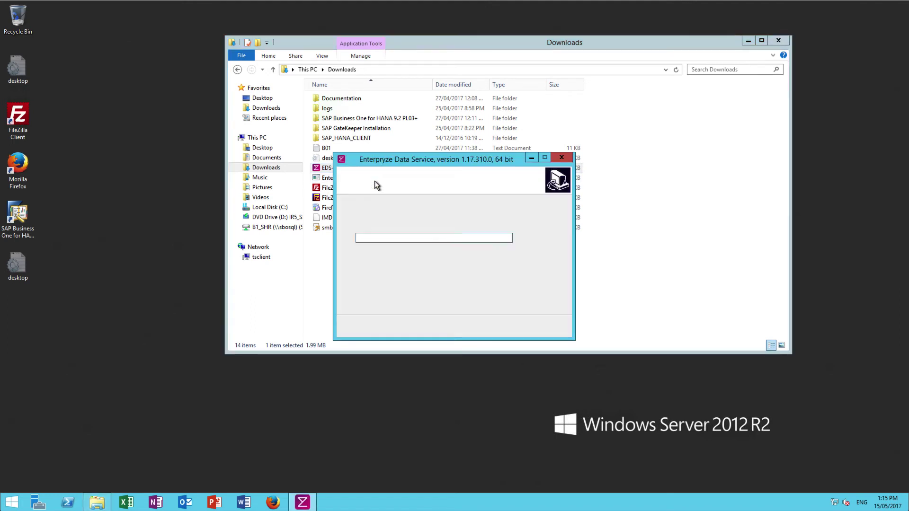
pyautogui.click(469, 241)
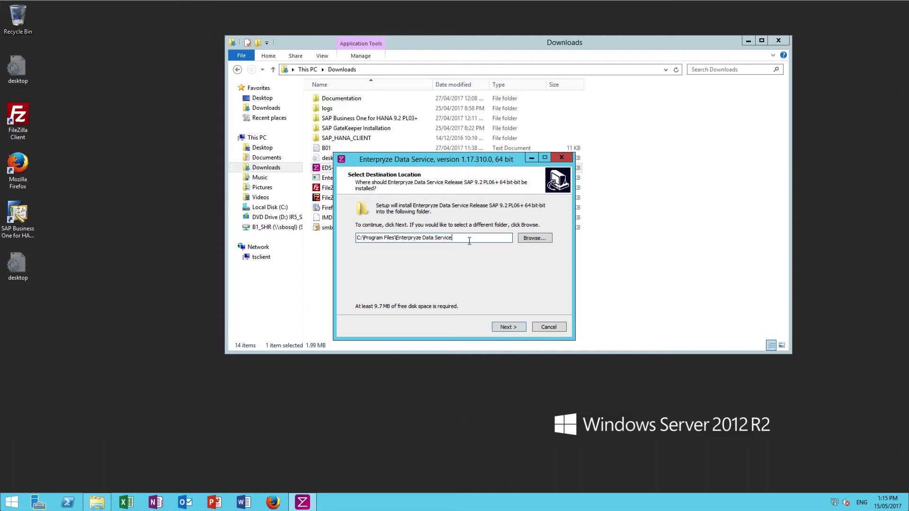
pyautogui.write('-UK')
pyautogui.click(512, 328)
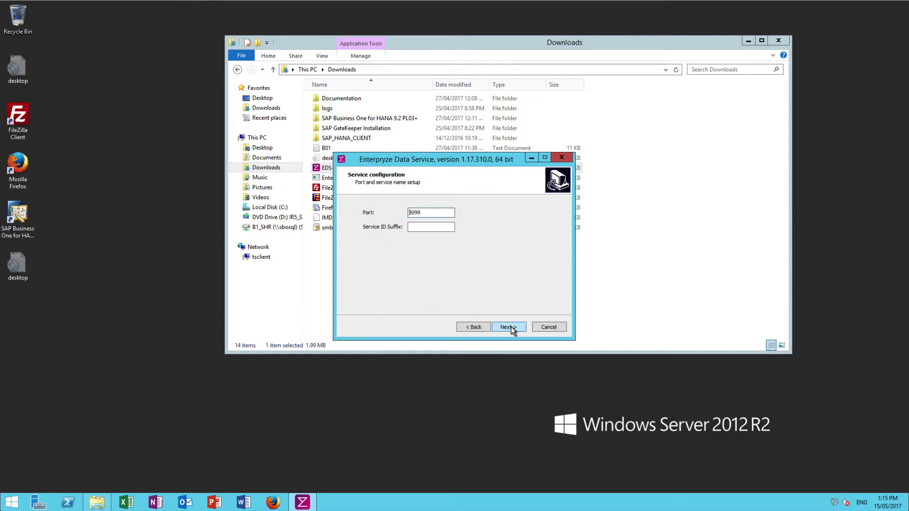
# Set port 8098 and service suffix HANAUK, then install the data service.
pyautogui.click(430, 213)
pyautogui.write('8')
pyautogui.click(427, 227)
pyautogui.write('HANAUK')
pyautogui.click(511, 330)
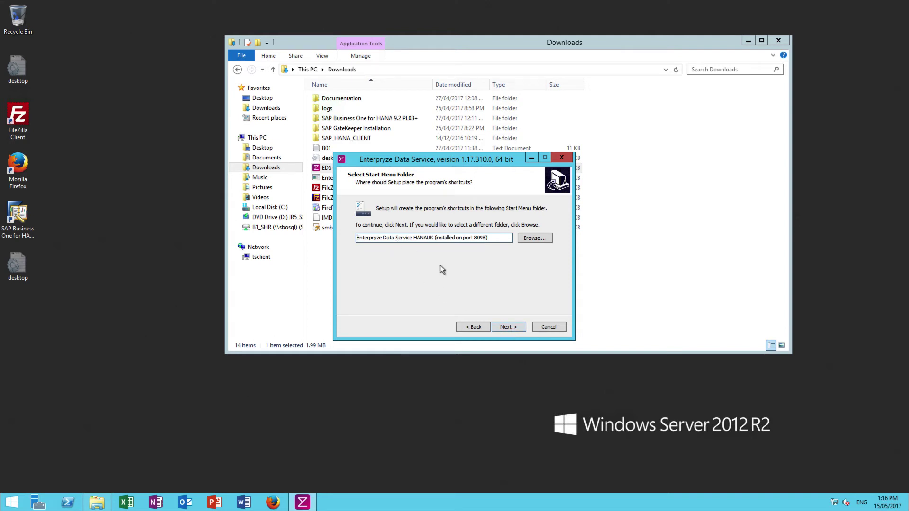
pyautogui.click(510, 328)
pyautogui.click(511, 328)
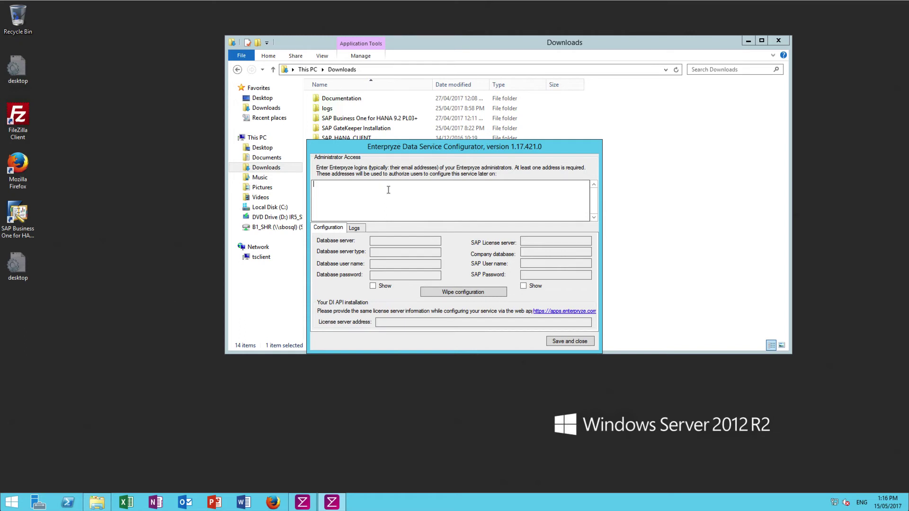
# Enter the administrator e-mail under Administrator Access and save to install the service.
pyautogui.click(569, 341)
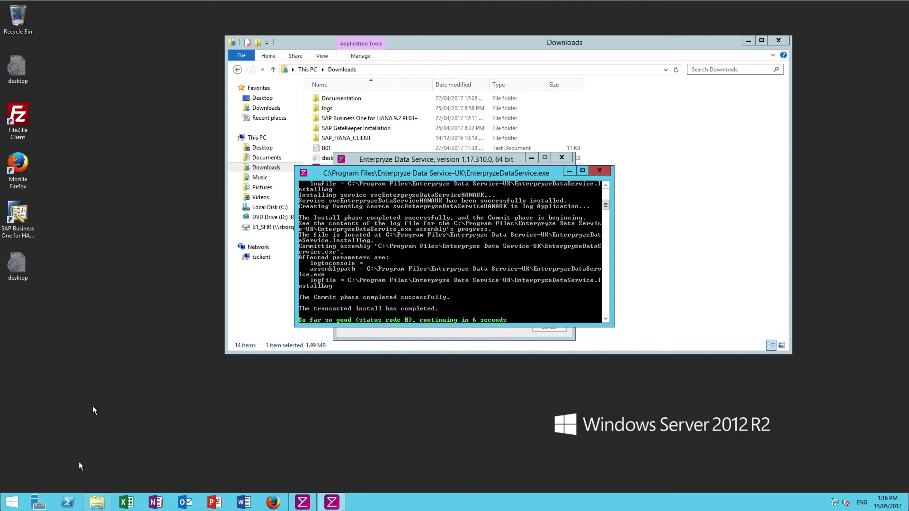
# Open Services from Administrative Tools and check the HANAUK Enterpryze Data Service is running.
pyautogui.click(12, 504)
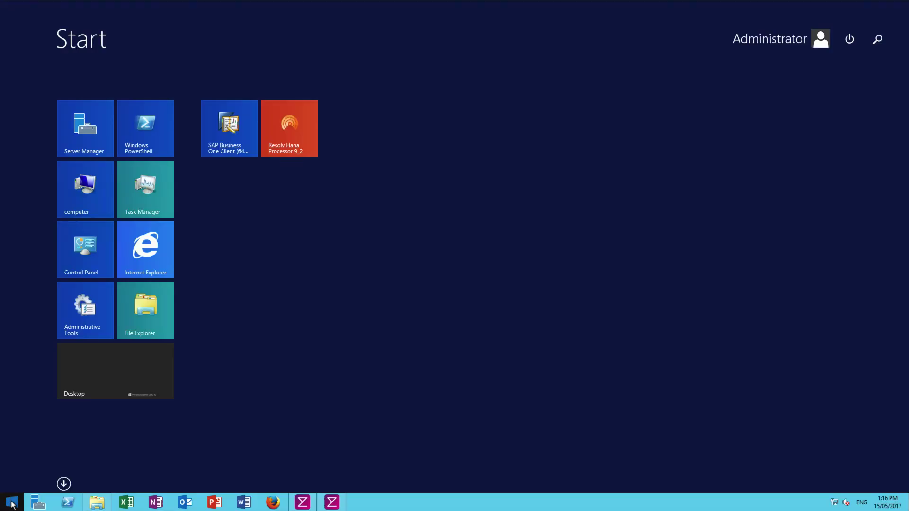
pyautogui.click(79, 291)
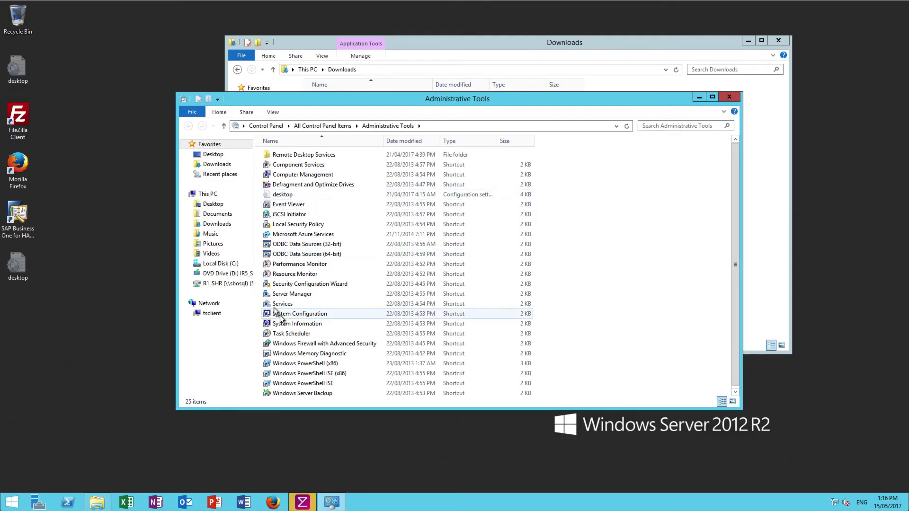
pyautogui.click(278, 305)
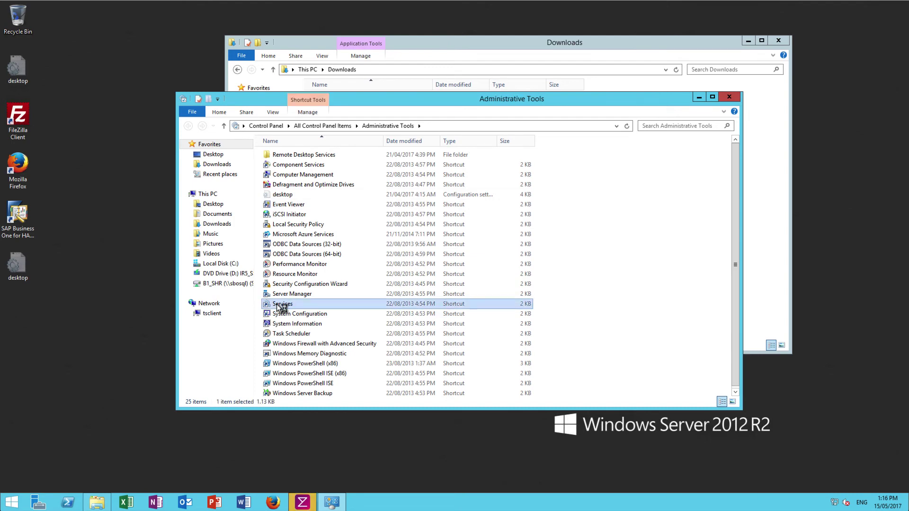
pyautogui.doubleClick(278, 305)
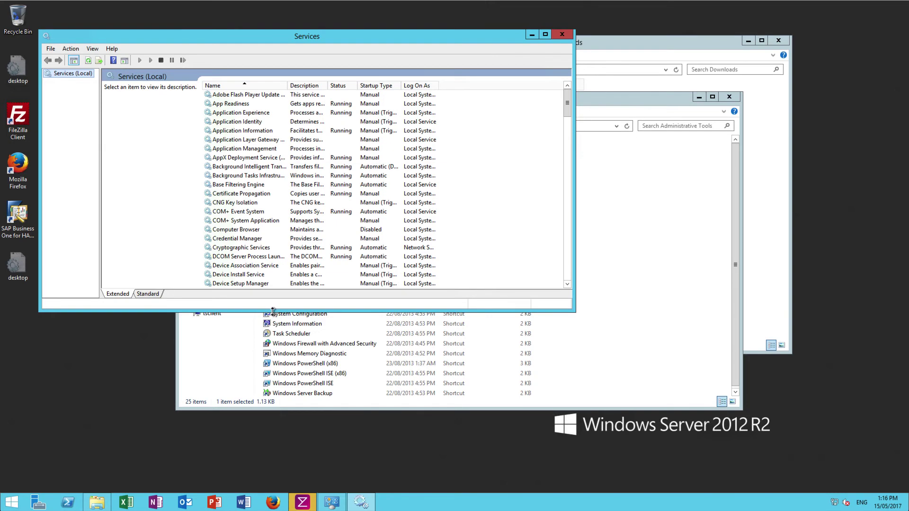
pyautogui.moveTo(274, 311); pyautogui.dragTo(274, 441)
pyautogui.moveTo(287, 88); pyautogui.dragTo(421, 89)
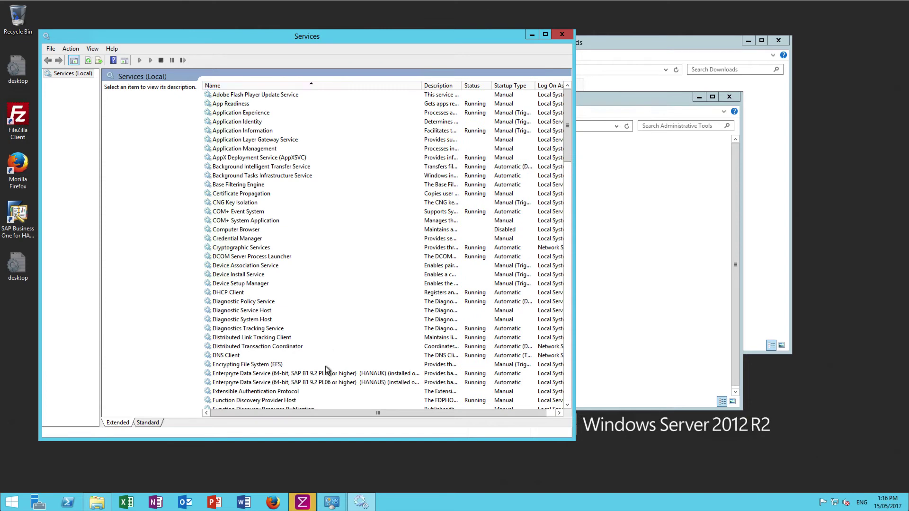
pyautogui.click(372, 376)
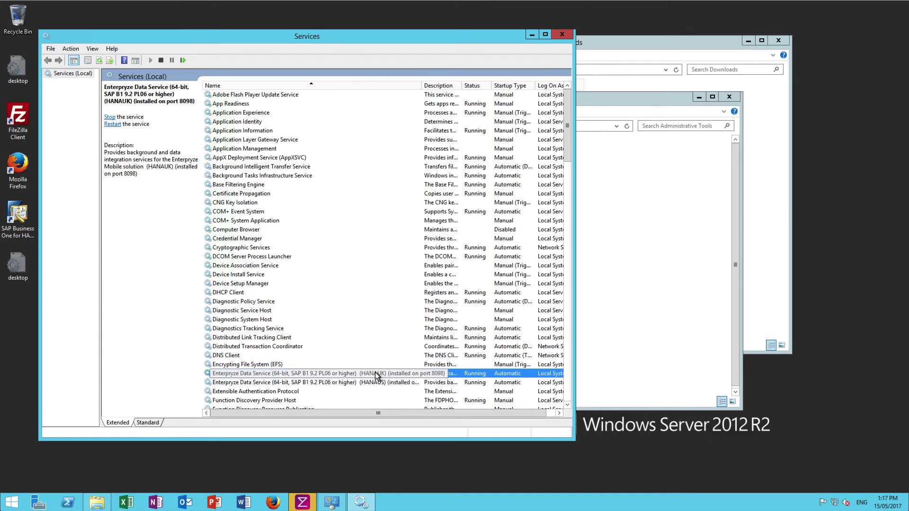
# Close the Services console and finish the EDS setup wizard.
pyautogui.click(563, 36)
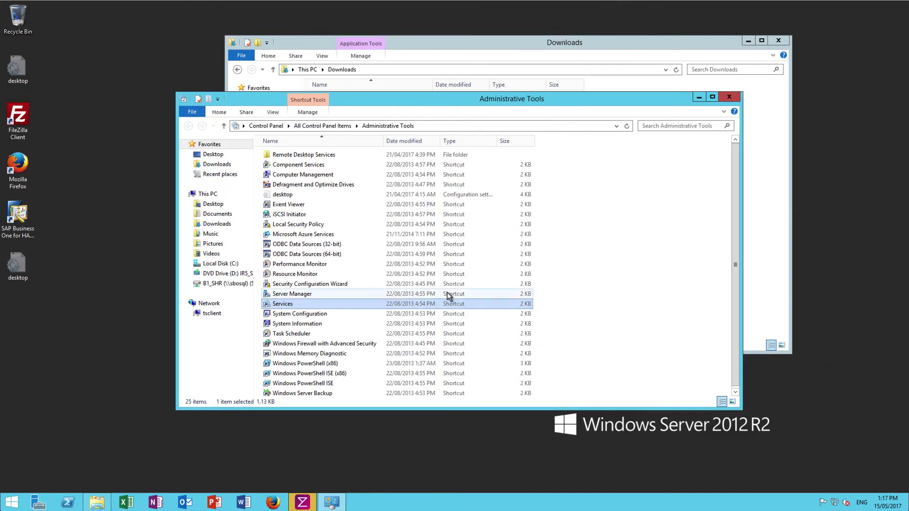
pyautogui.click(303, 505)
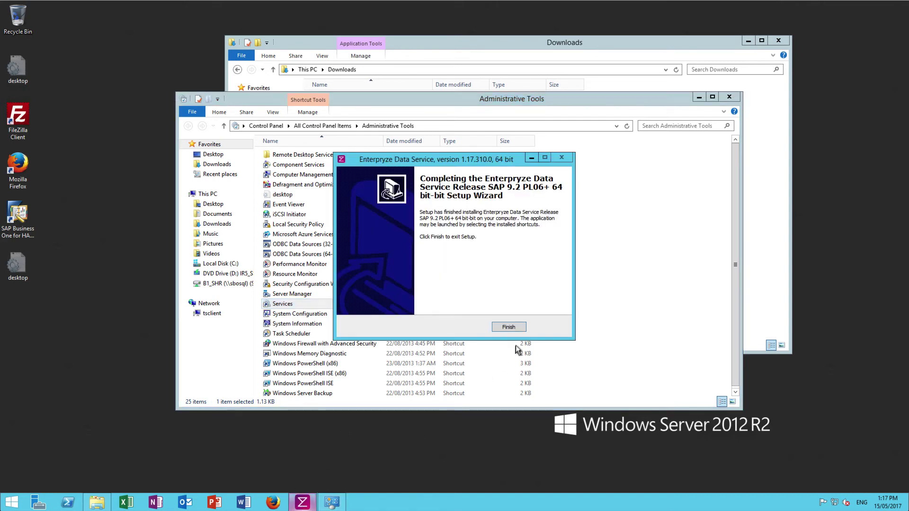
pyautogui.click(506, 330)
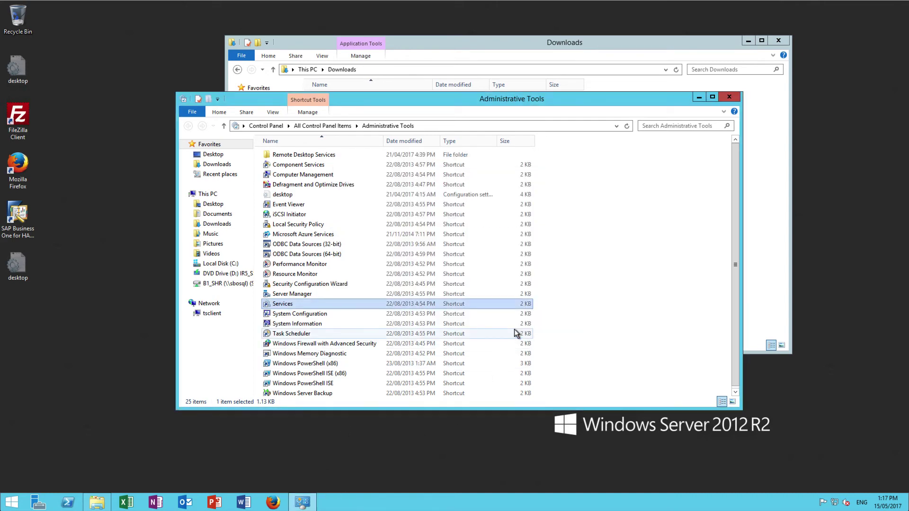
# Close Administrative Tools, verify network access to the EDS, and open the SAP Integration form.
pyautogui.click(730, 97)
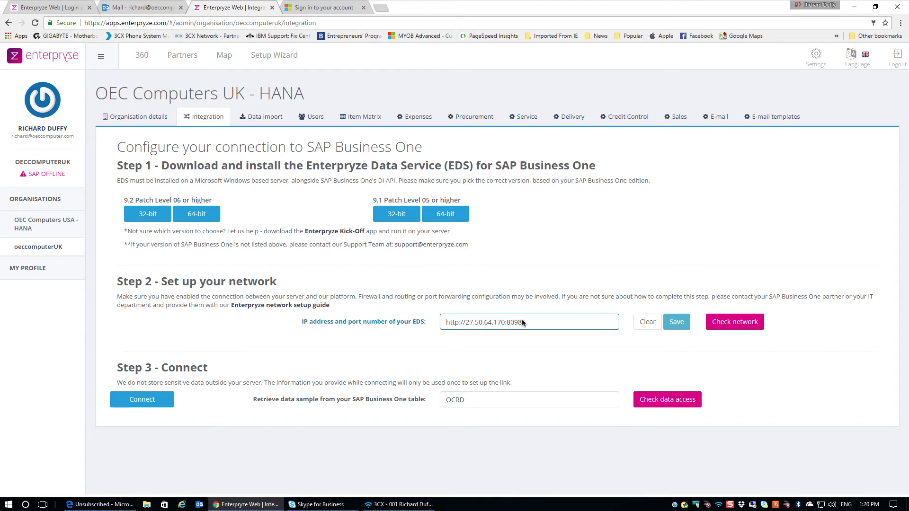
pyautogui.click(741, 329)
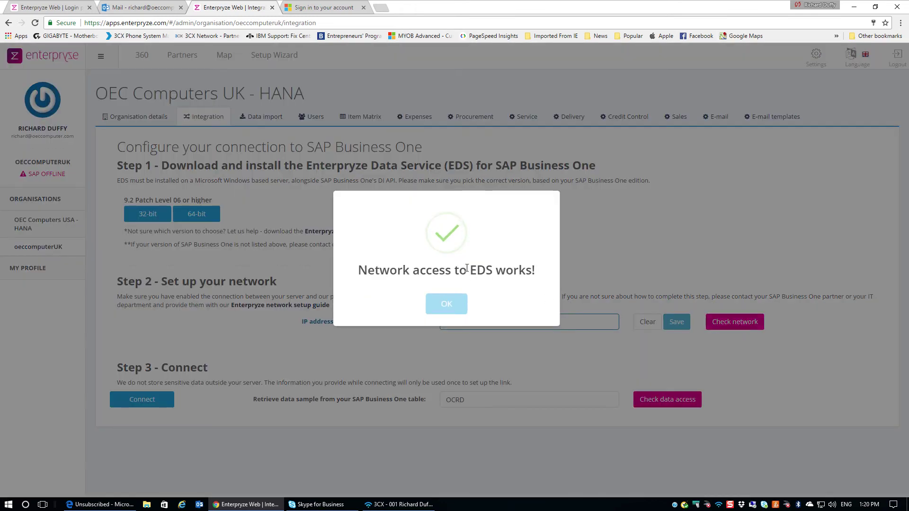
pyautogui.click(450, 307)
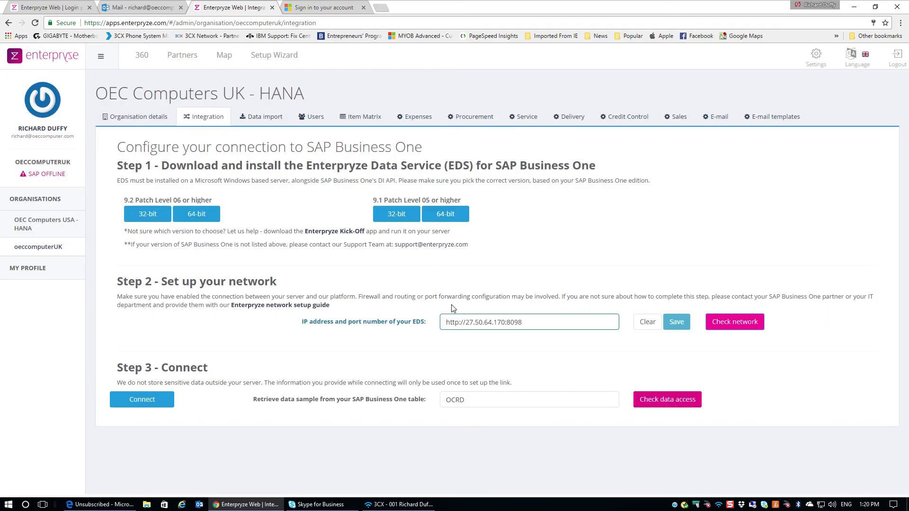
pyautogui.click(144, 402)
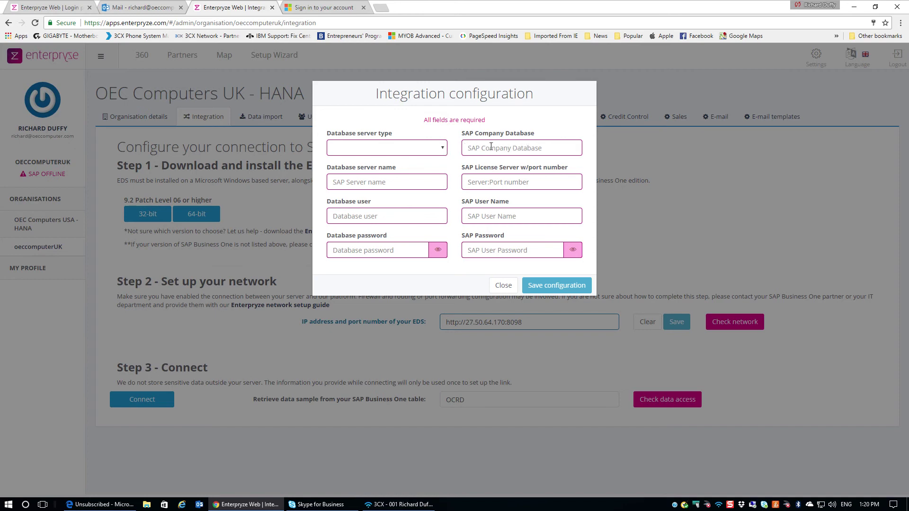
# Choose SAP HANA, change the company database to SBODEMOGB, and save to connect to the EDS.
pyautogui.click(444, 149)
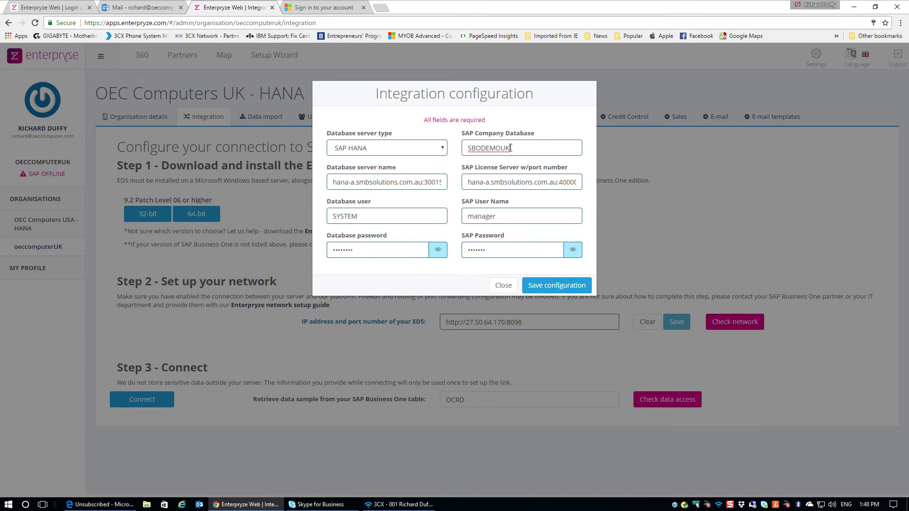
pyautogui.moveTo(516, 148); pyautogui.dragTo(453, 144)
pyautogui.write('SBODEMOGB')
pyautogui.click(510, 217)
pyautogui.click(558, 286)
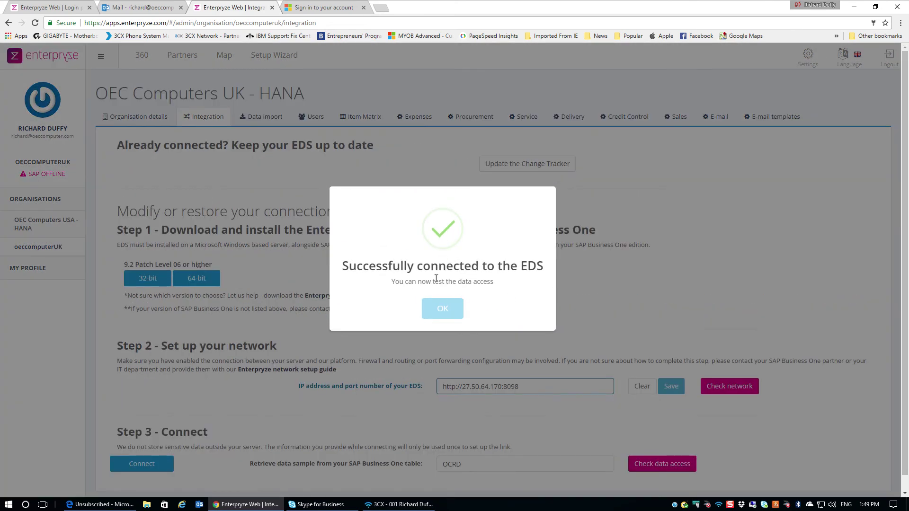
# Dismiss the success message and run the data access check on table OCRD, reviewing the returned rows.
pyautogui.click(443, 309)
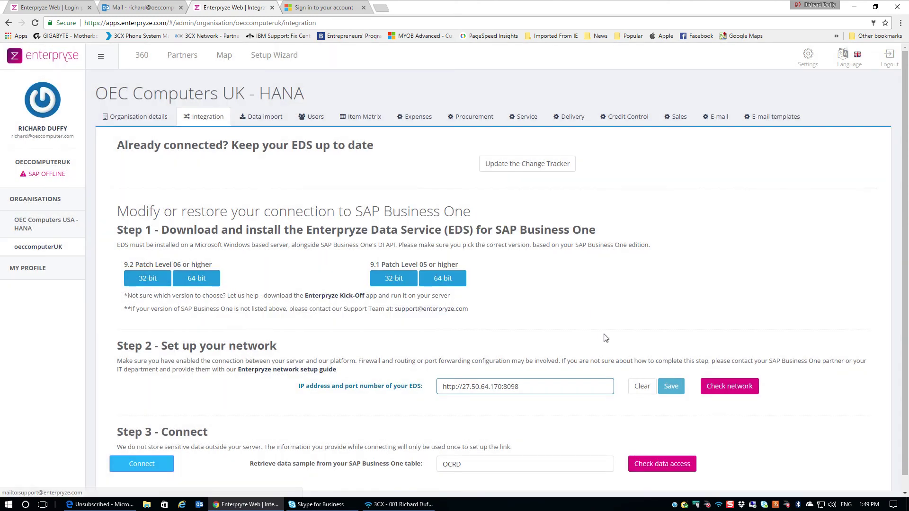
pyautogui.click(515, 467)
pyautogui.scroll(-1, 515, 468)
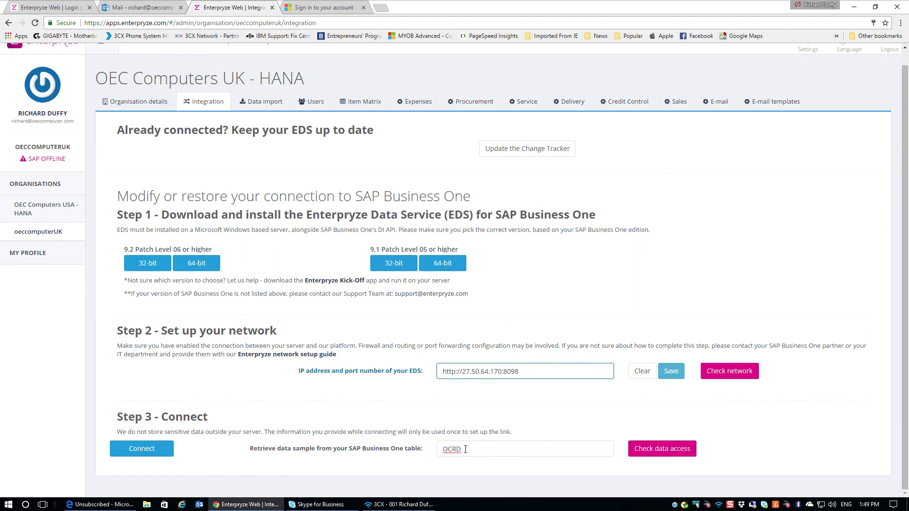
pyautogui.click(673, 452)
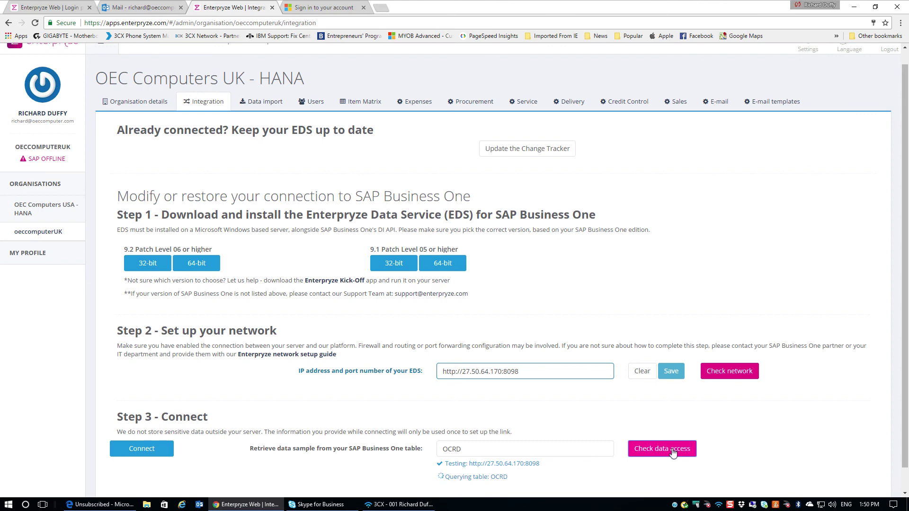
pyautogui.scroll(-5, 673, 453)
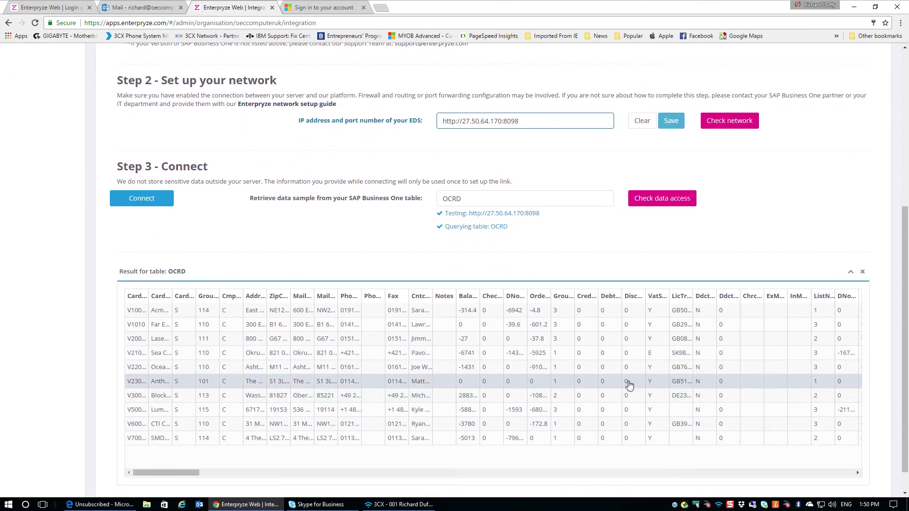
pyautogui.scroll(5, 629, 386)
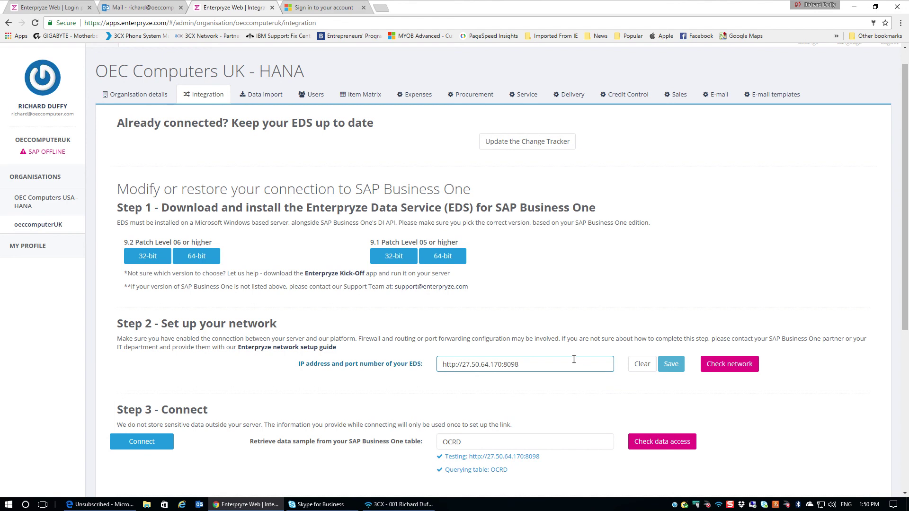
# Go to the Data import page for OEC Computers UK - HANA.
pyautogui.click(266, 94)
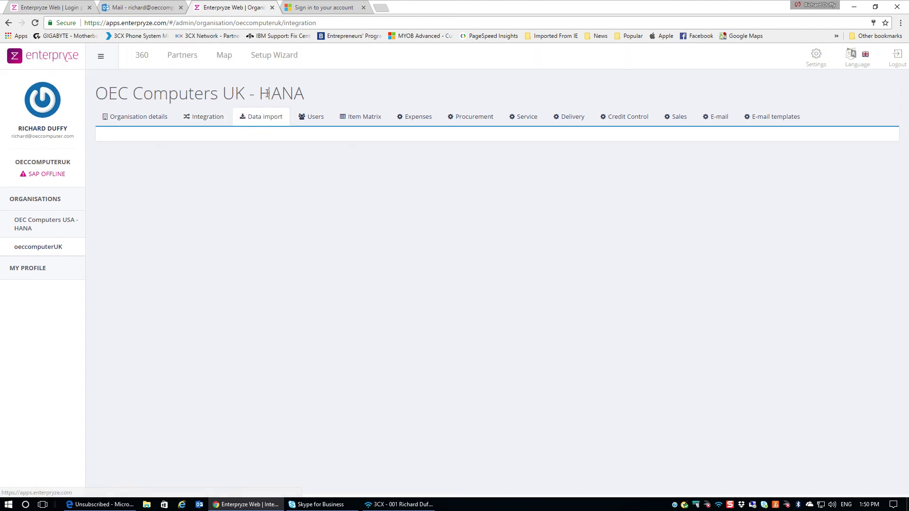
pyautogui.click(269, 116)
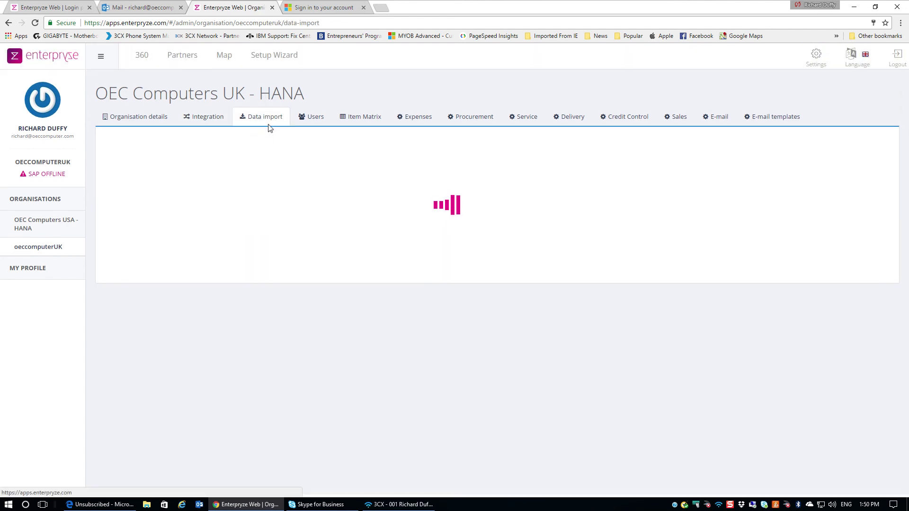